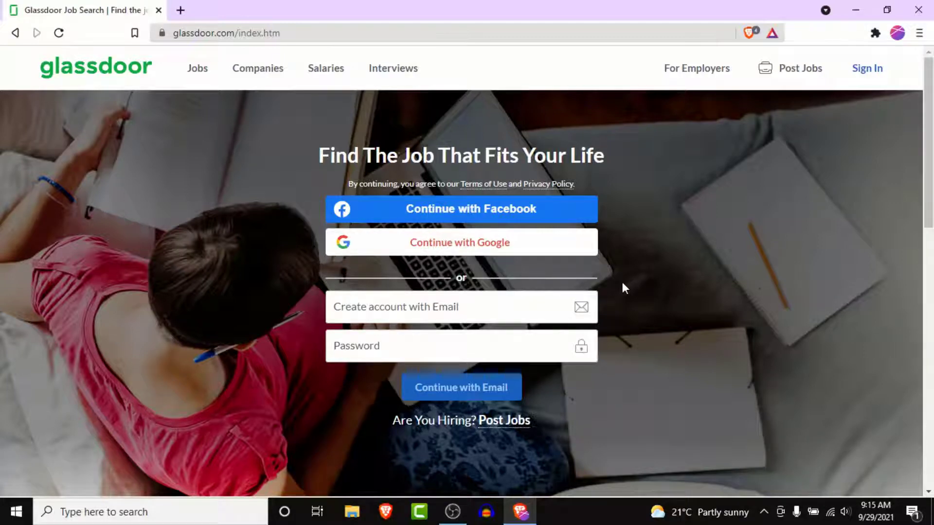
# Step: Open the Sign In dialog, autofill the saved email address, and move to Password
pyautogui.click(870, 68)
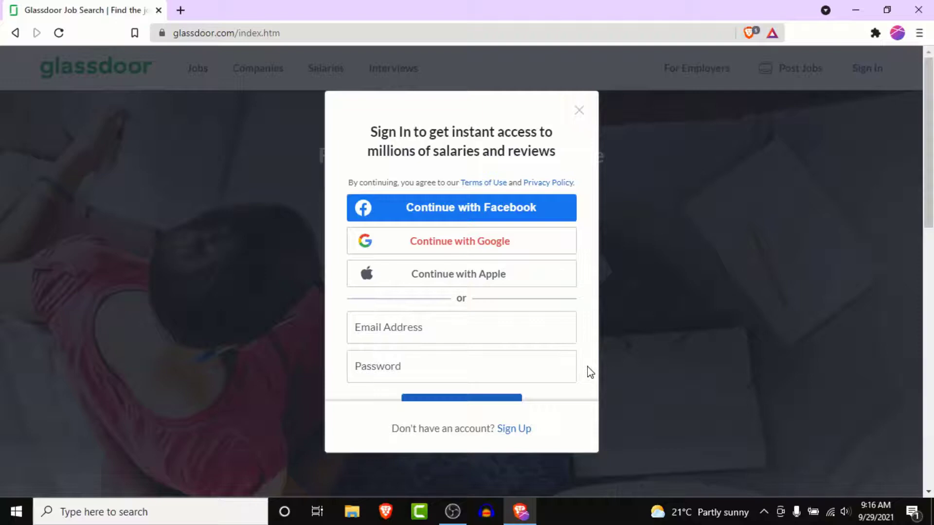
pyautogui.click(445, 329)
pyautogui.press('Down')
pyautogui.press('Return')
pyautogui.press('Tab')
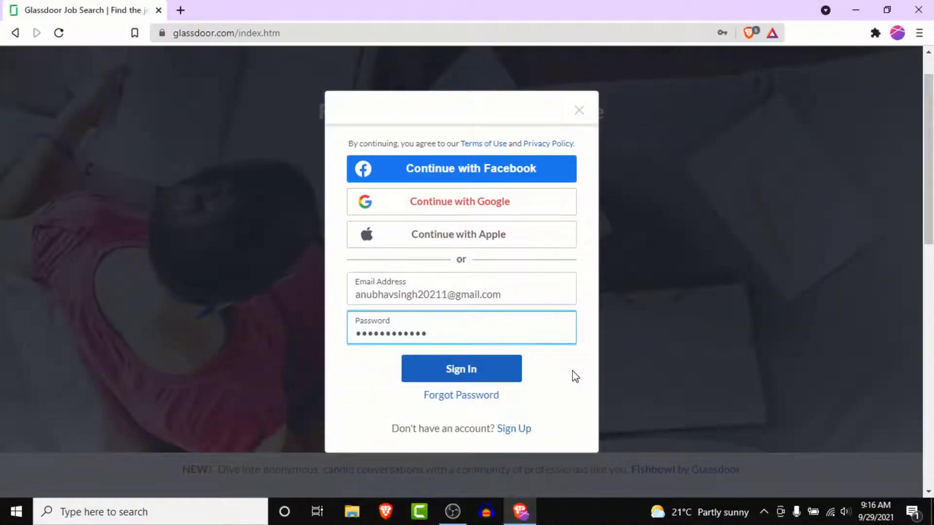
# Step: Submit the entered credentials from the Sign In dialog
pyautogui.click(498, 369)
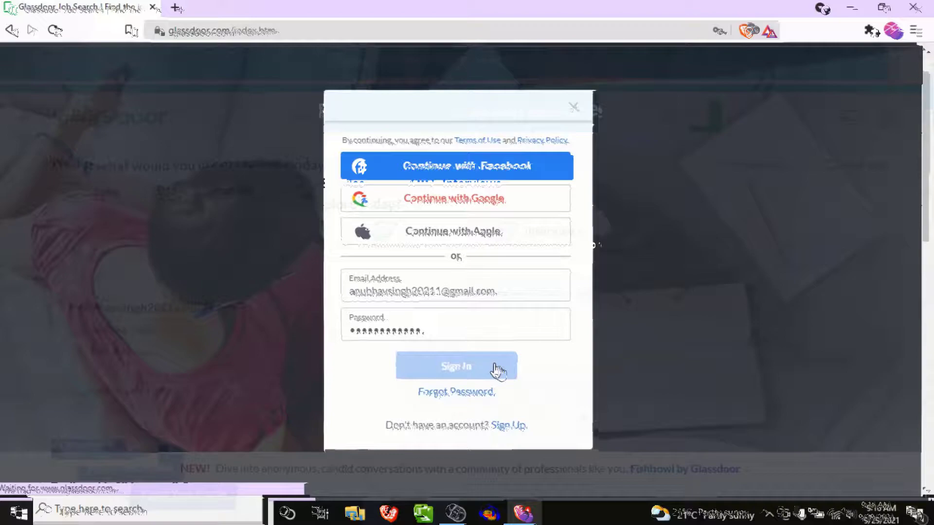